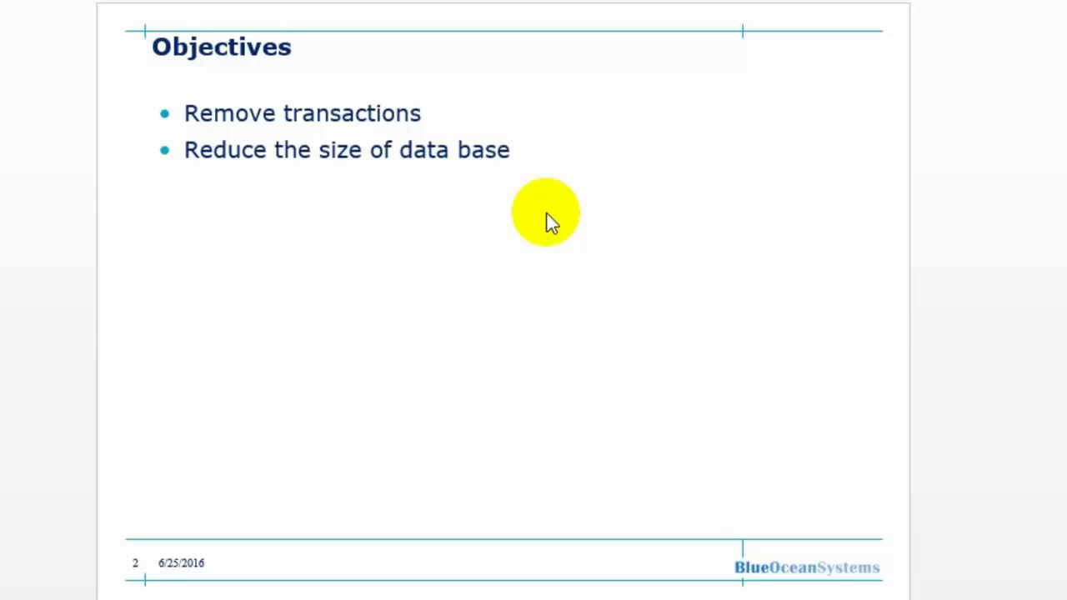
# Move past the Objectives slide and close the Posting Periods list showing 2006 periods Locked.
pyautogui.click(547, 213)
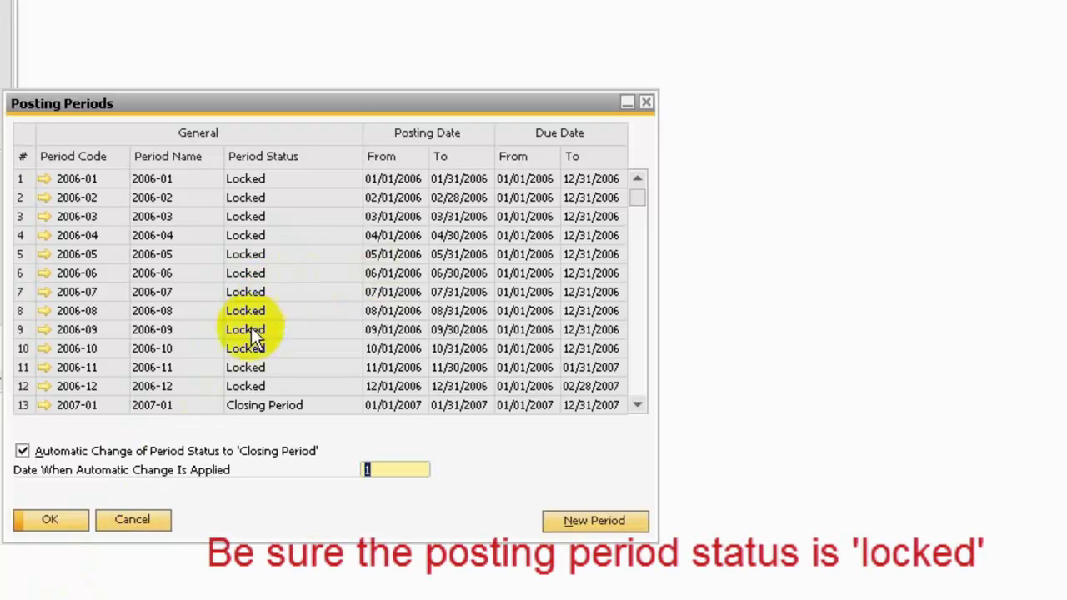
pyautogui.click(155, 529)
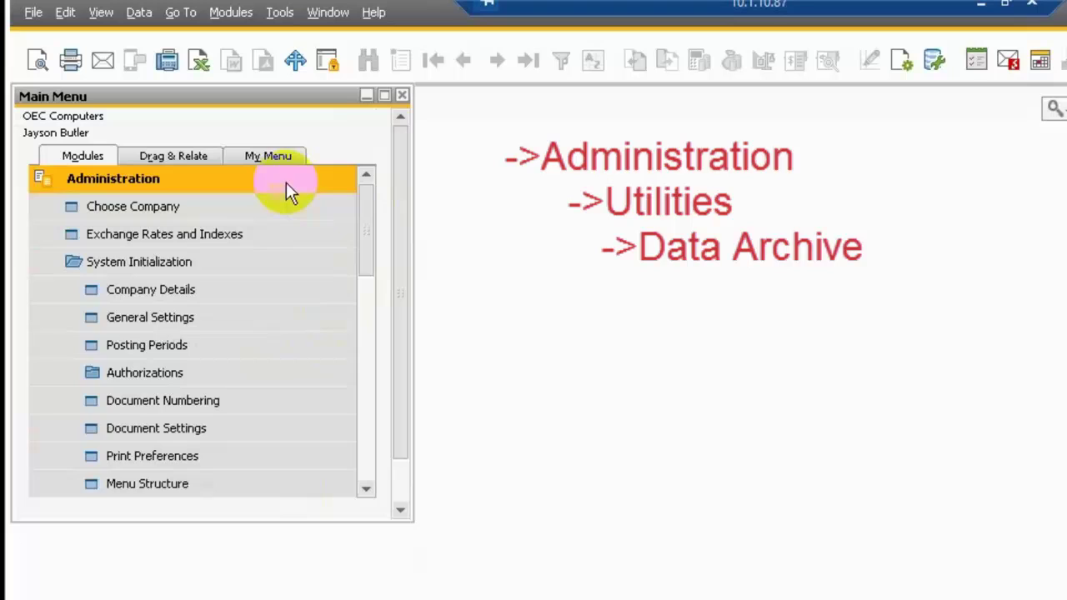
# Launch the Data Archive Wizard from Administration > Utilities in the Main Menu.
pyautogui.click(286, 181)
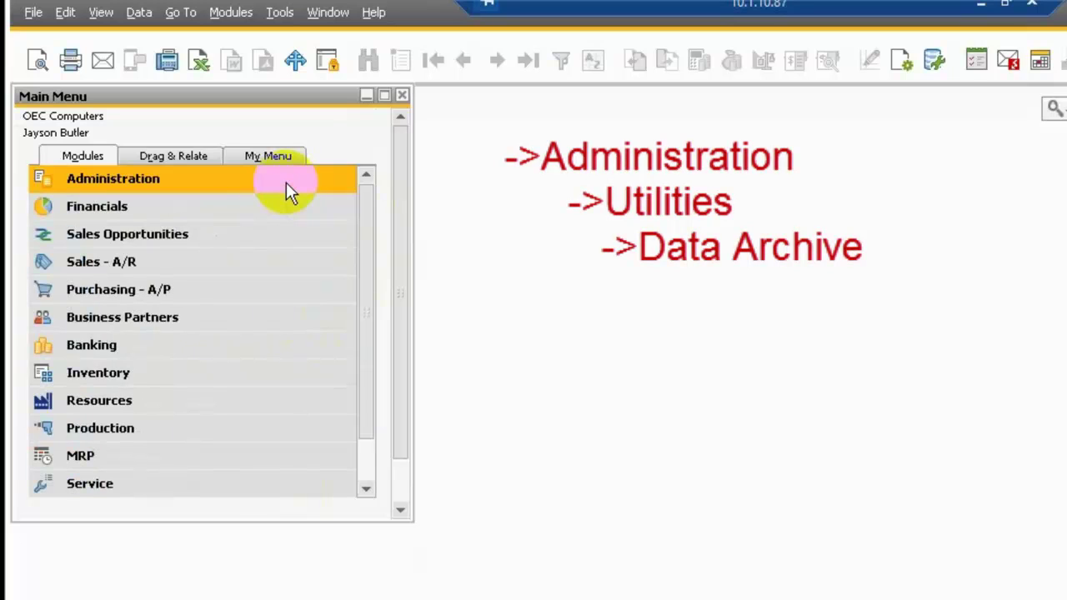
pyautogui.click(286, 182)
pyautogui.click(183, 352)
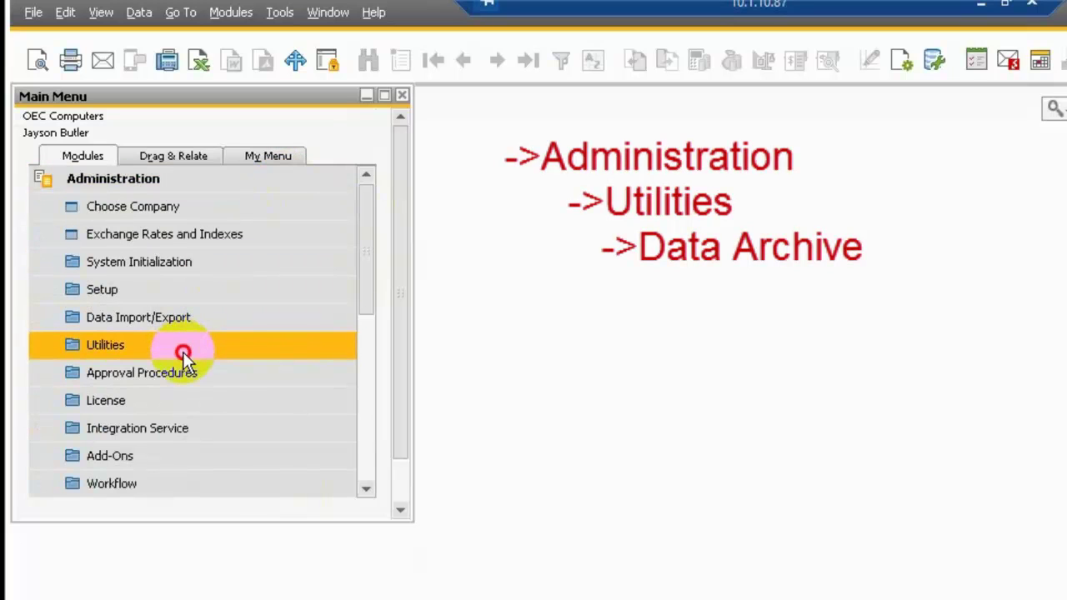
pyautogui.click(212, 296)
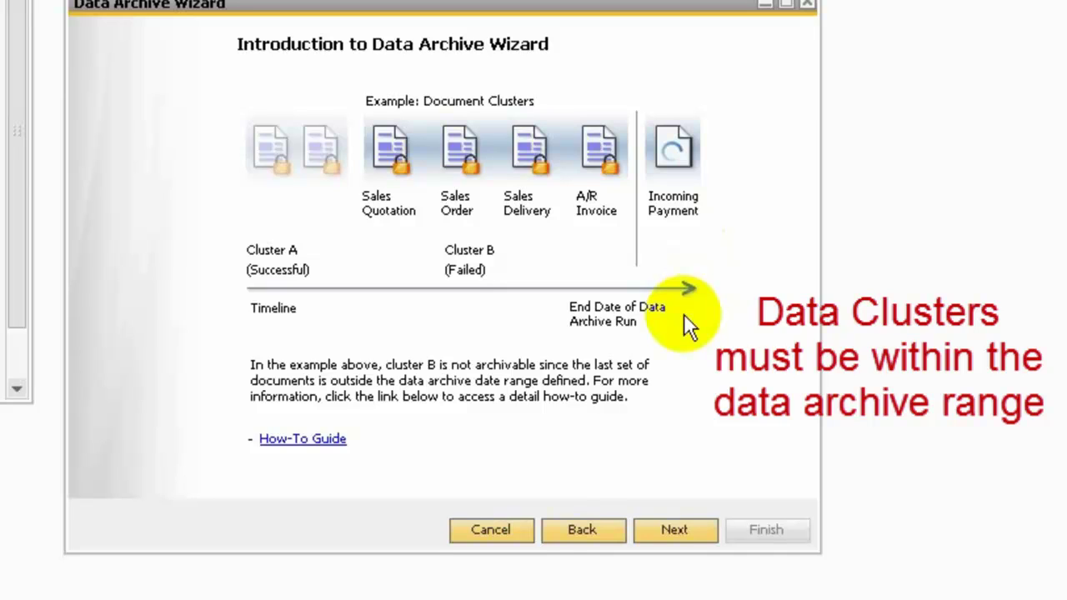
# Continue past the introduction, keeping 'Data Archive by Financial Periods' selected.
pyautogui.click(674, 531)
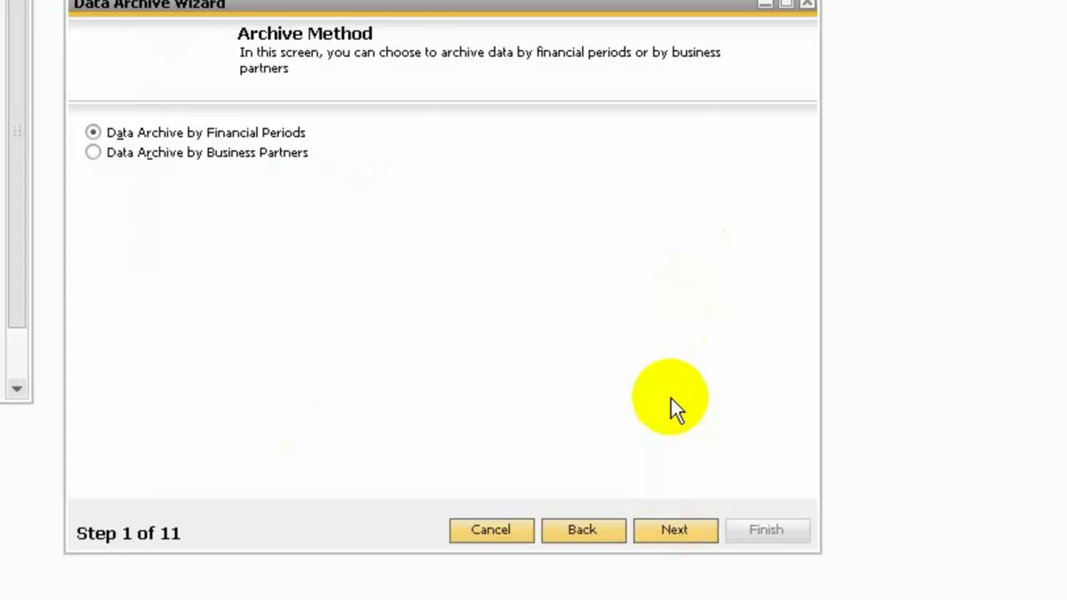
pyautogui.click(675, 530)
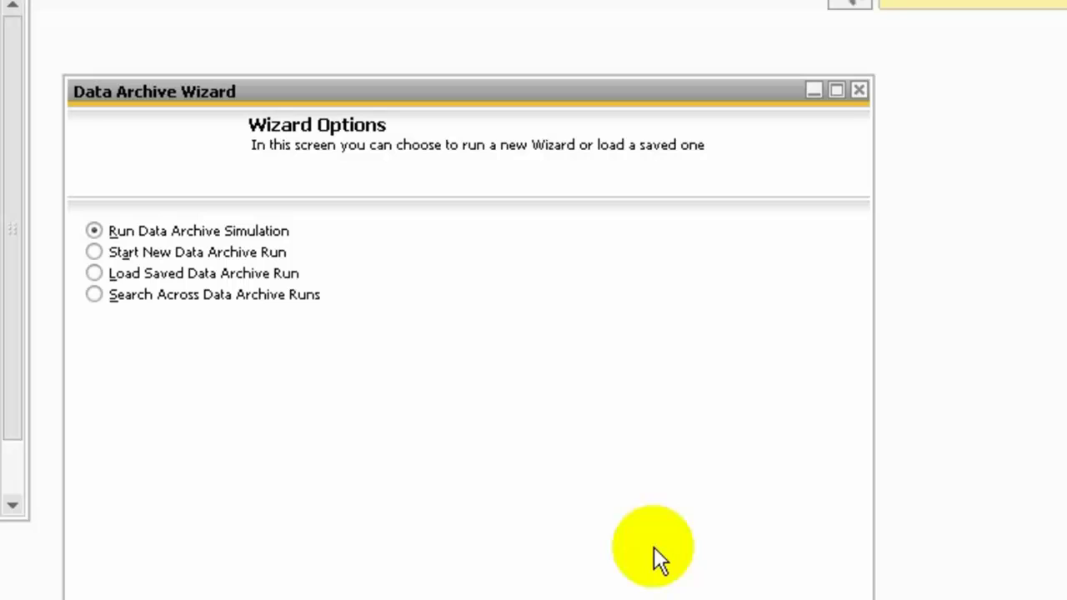
# Start a new data archive run, confirming that connected add-ons will close.
pyautogui.click(250, 254)
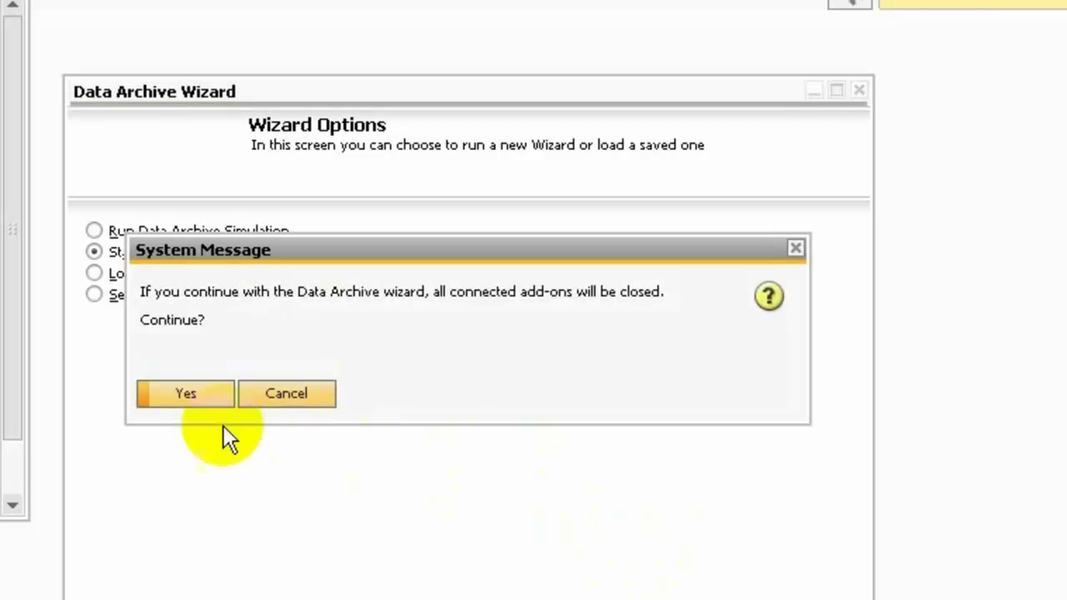
pyautogui.click(171, 391)
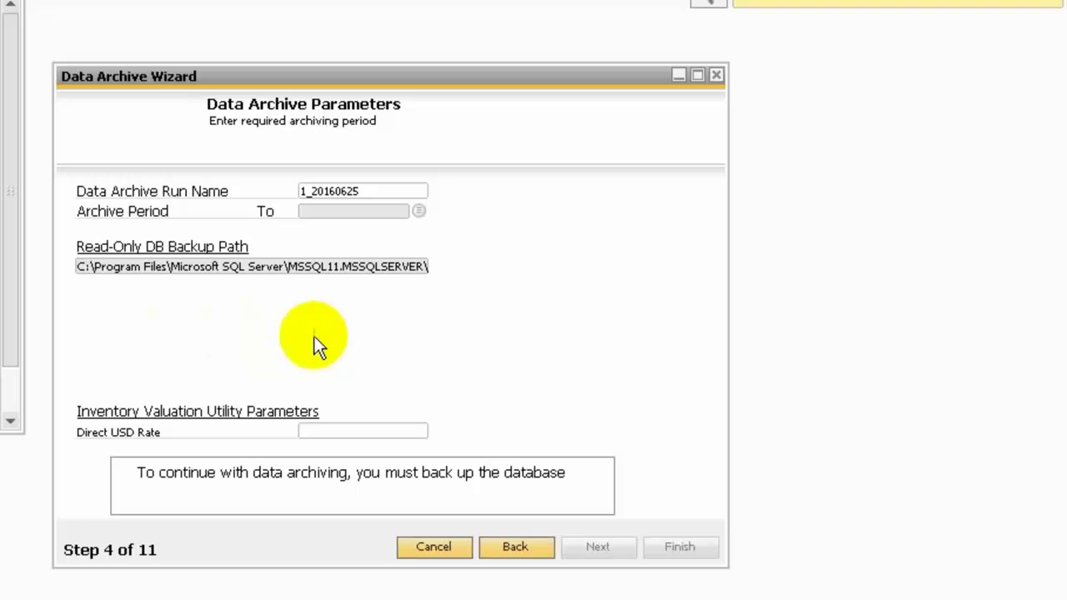
# Set the archive period end to posting period 2006-12 and the Direct USD Rate to 1.
pyautogui.click(419, 211)
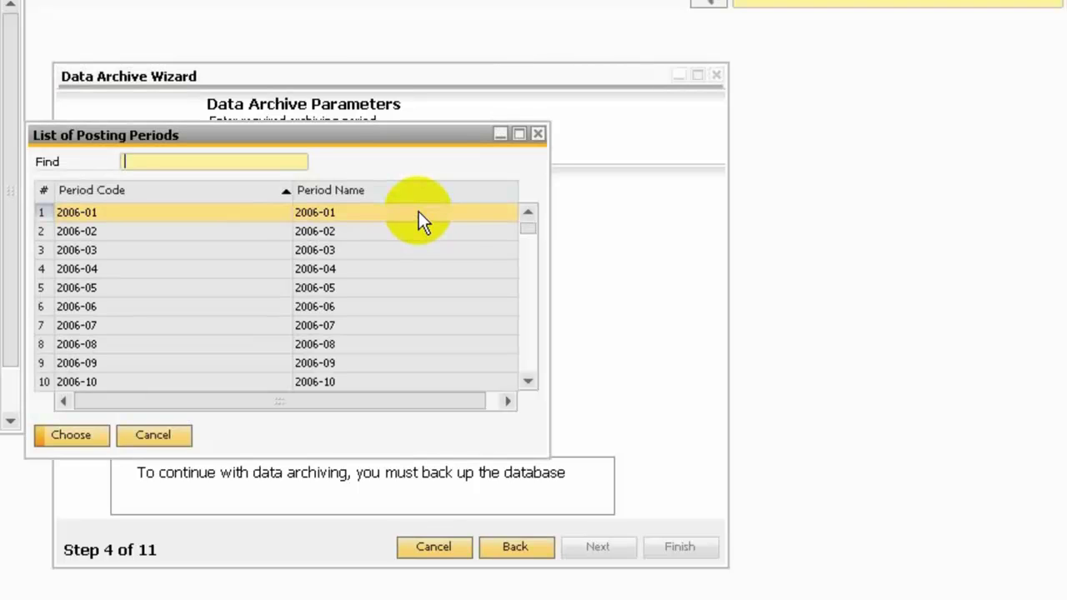
pyautogui.scroll(-1, 402, 321)
pyautogui.scroll(-1, 377, 352)
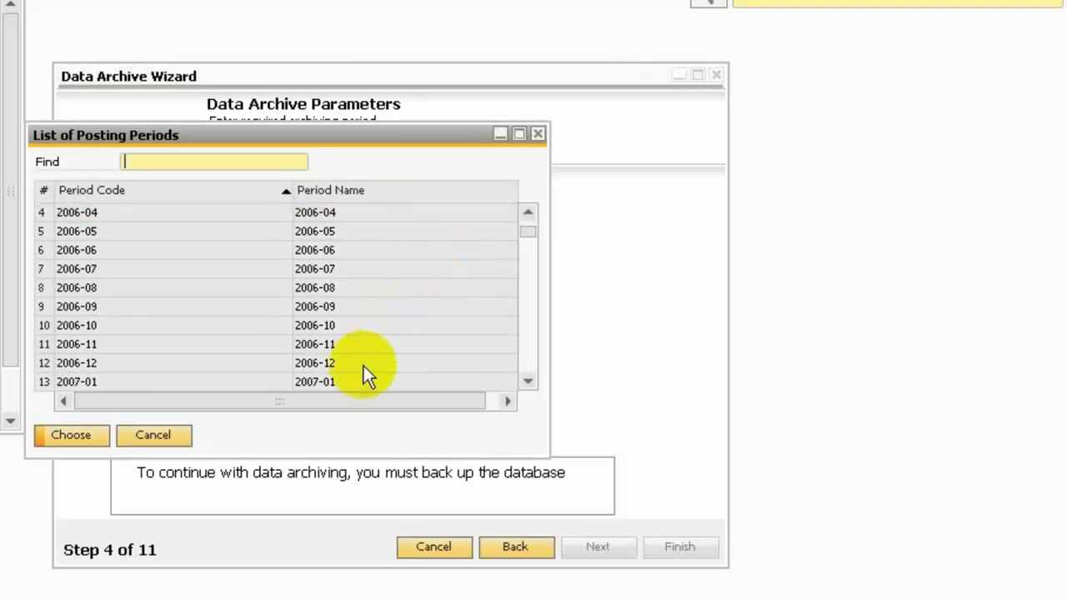
pyautogui.click(359, 365)
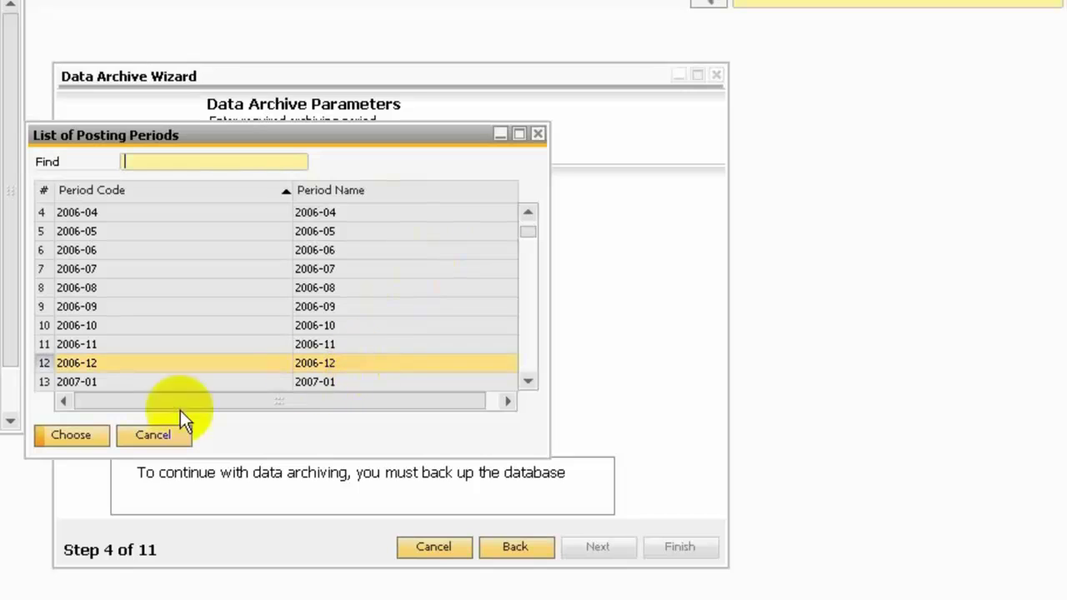
pyautogui.click(71, 435)
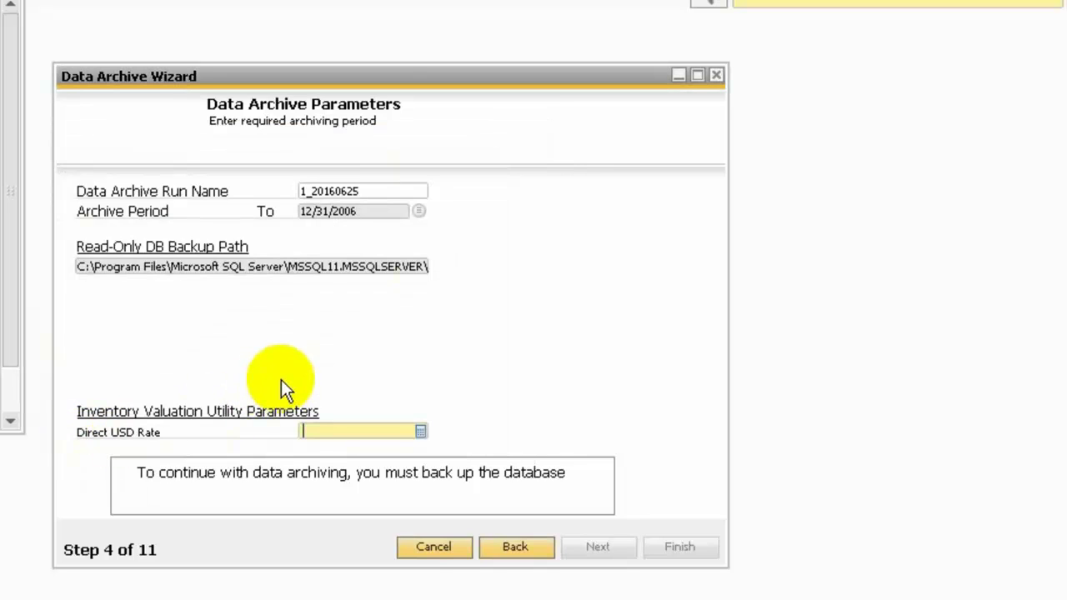
pyautogui.write('1')
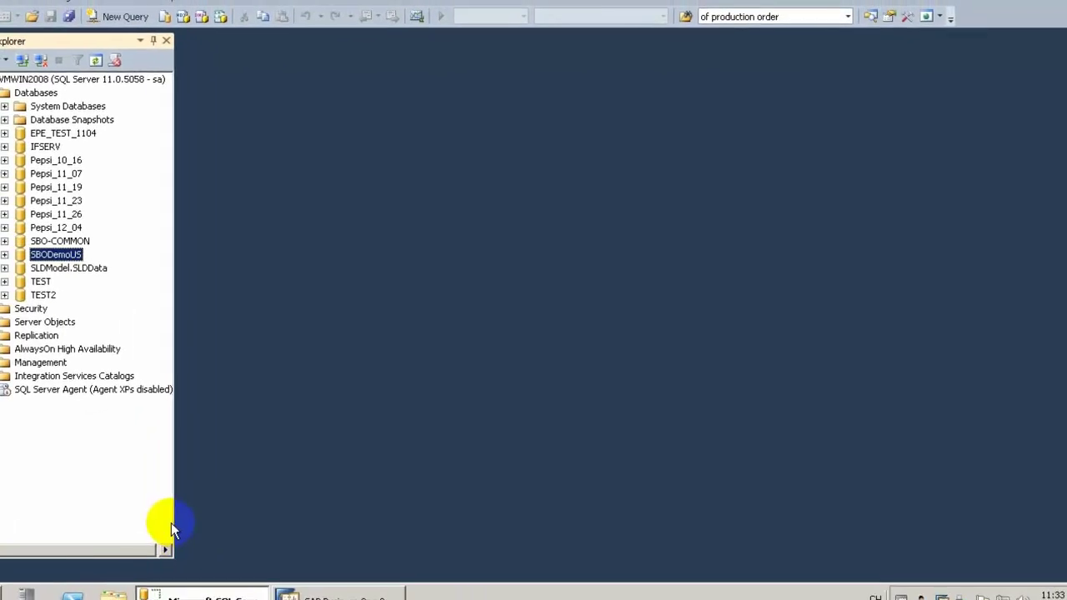
# Run a full disk backup of the SBODemoUS database and dismiss the success message.
pyautogui.rightClick(73, 257)
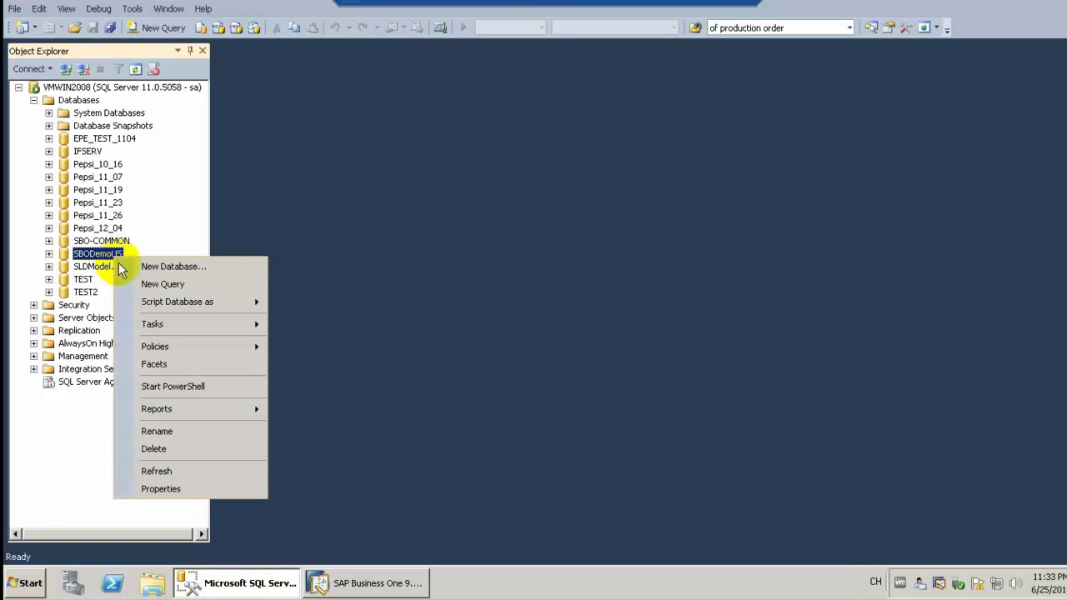
pyautogui.moveTo(150, 324)
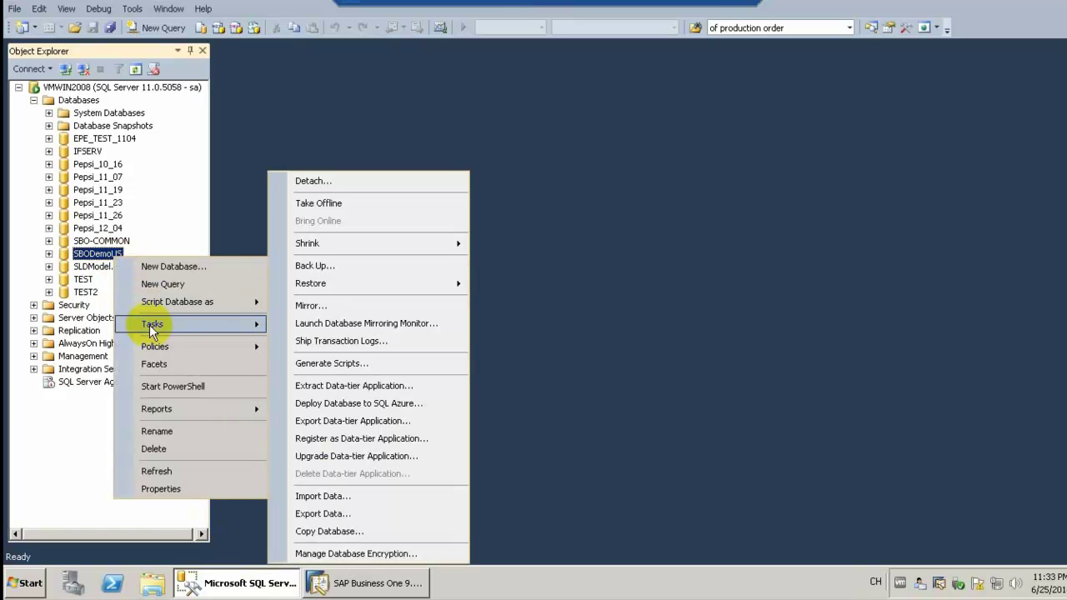
pyautogui.click(313, 266)
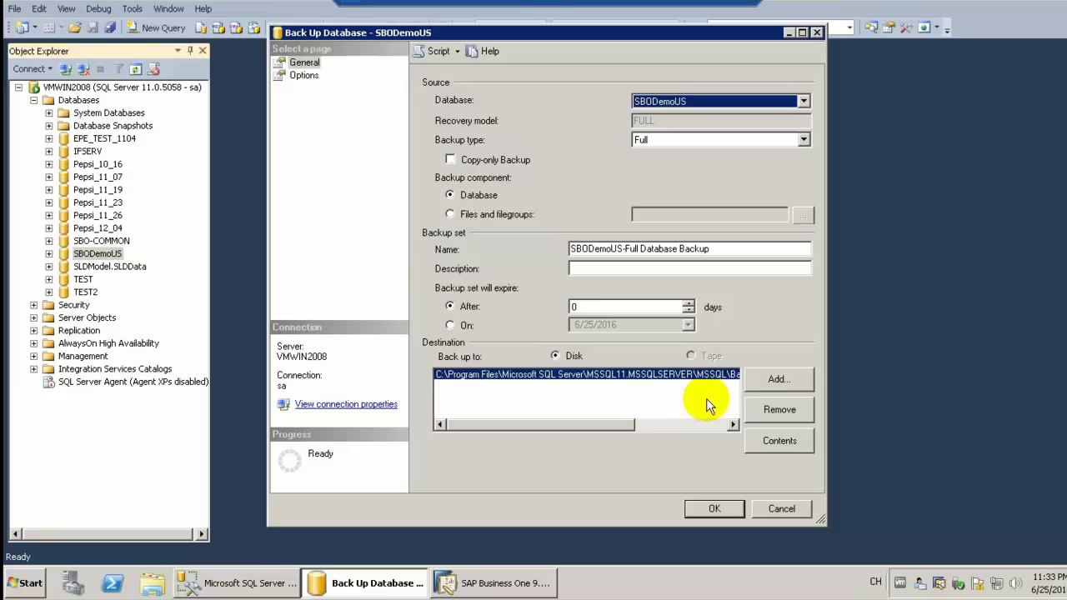
pyautogui.click(714, 508)
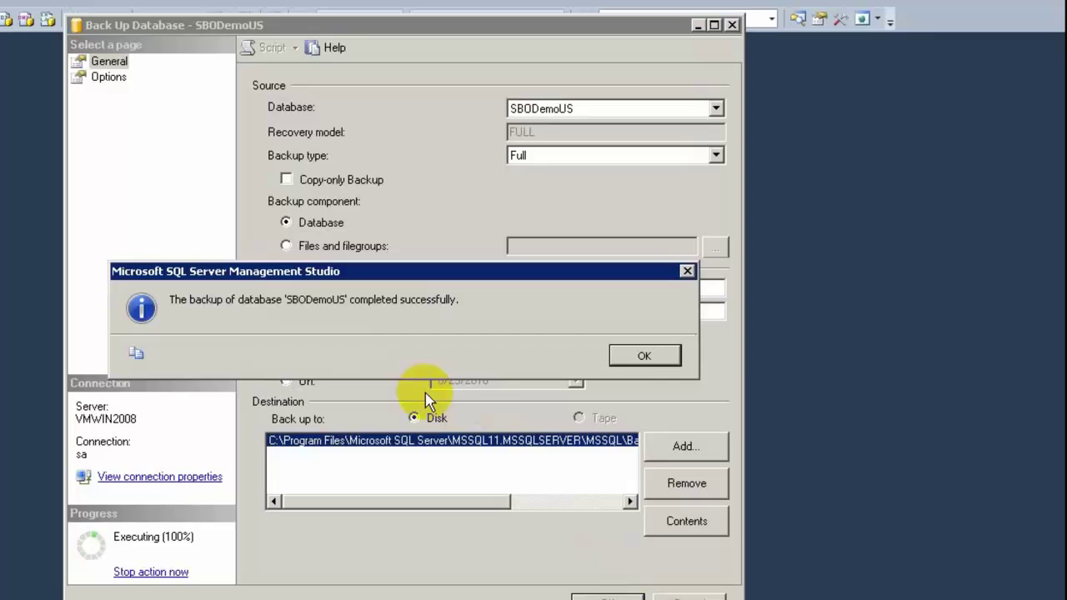
pyautogui.click(644, 356)
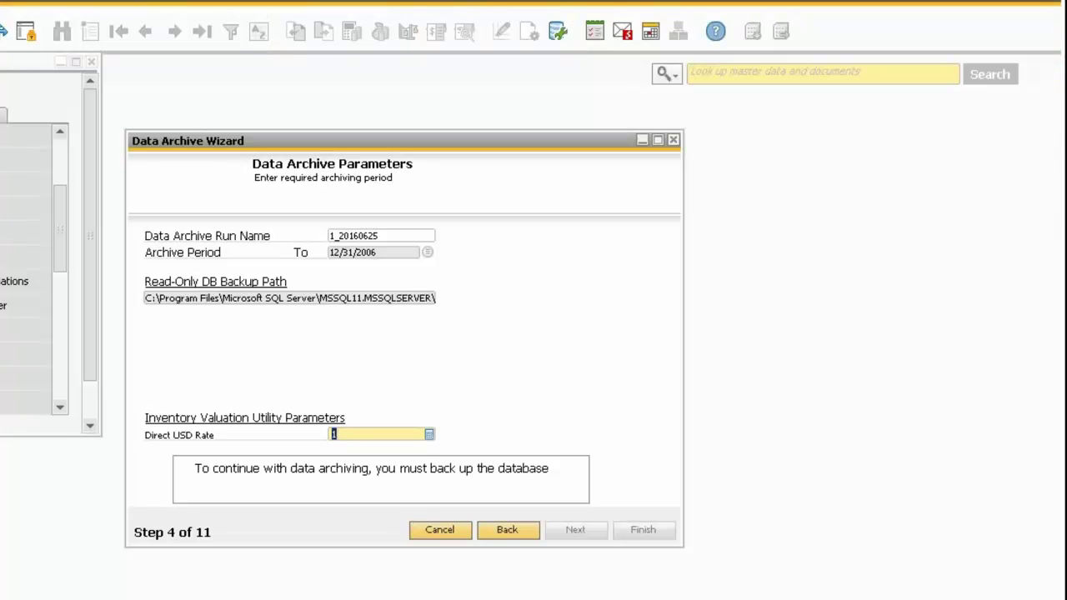
# Reselect 2006-12 (12/31/2006) as the archive end period on the parameters step and continue.
pyautogui.click(506, 538)
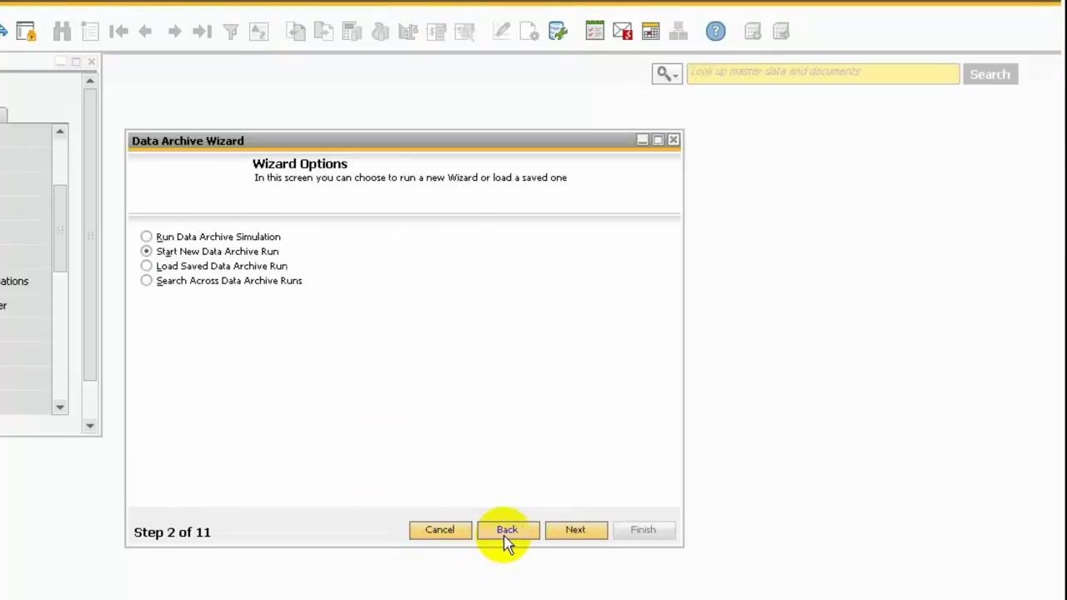
pyautogui.click(571, 531)
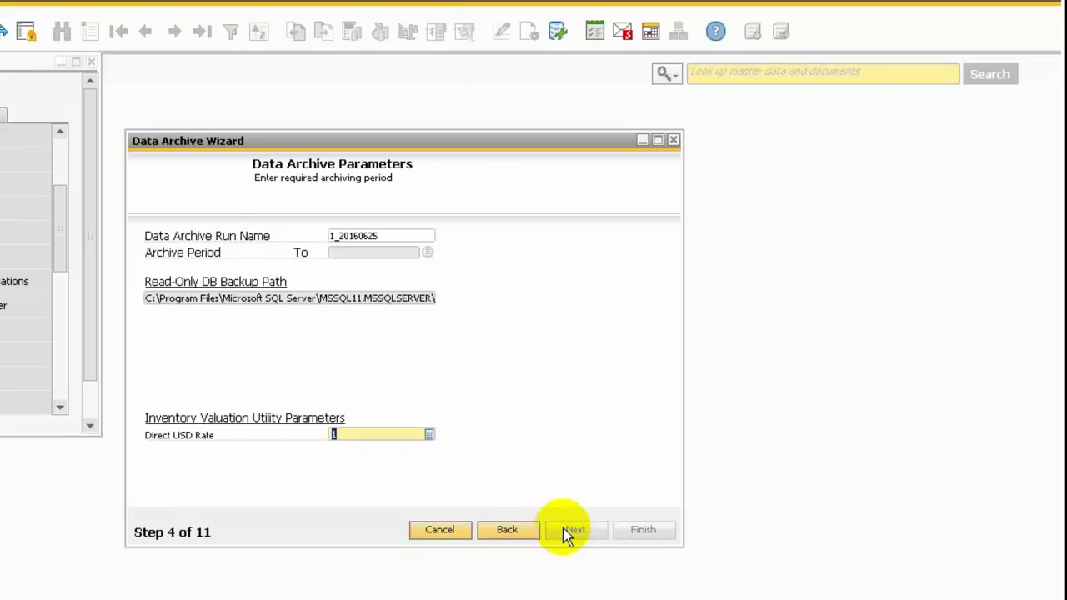
pyautogui.click(428, 253)
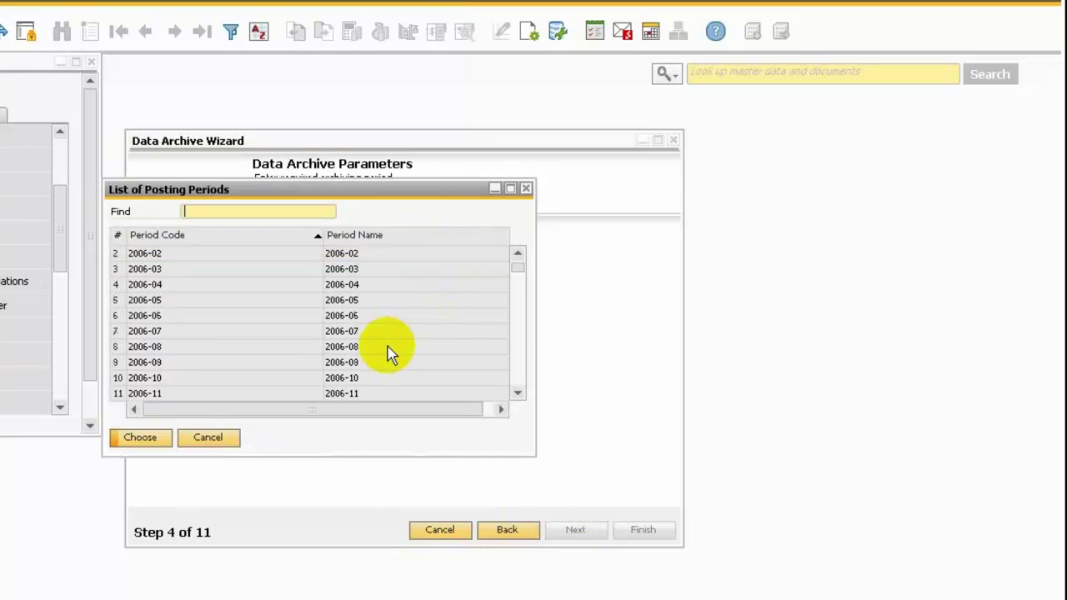
pyautogui.scroll(-1, 388, 359)
pyautogui.click(358, 393)
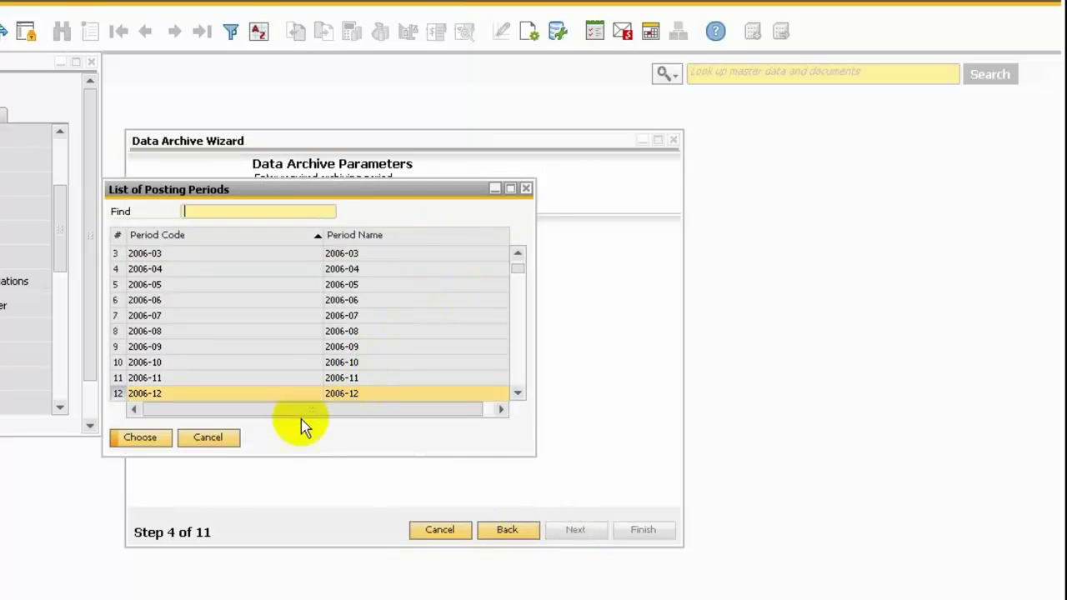
pyautogui.click(140, 438)
pyautogui.click(574, 531)
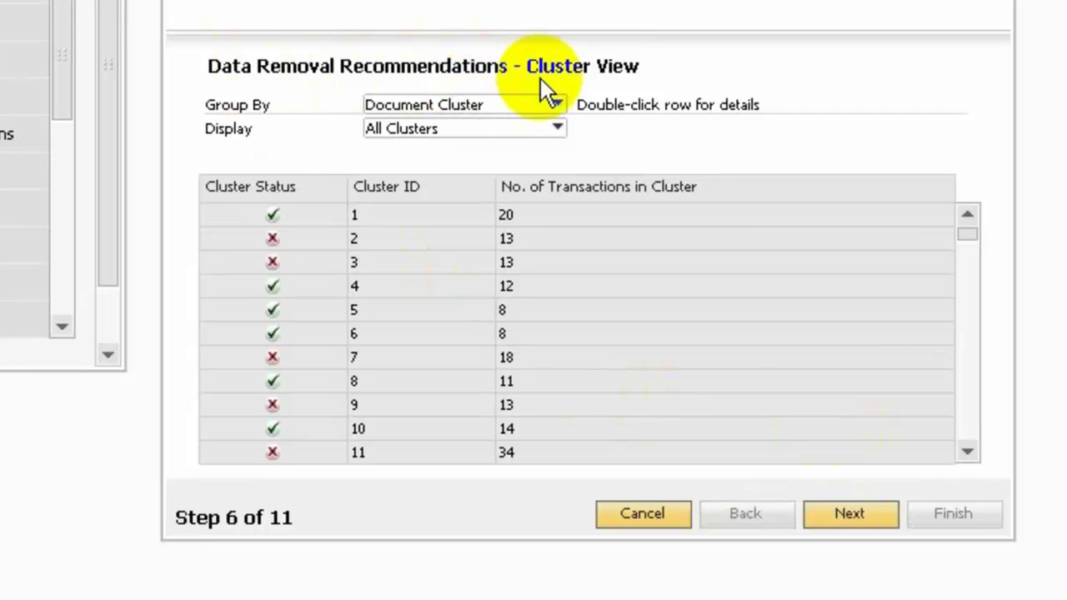
# Keep the recommendations grouped by Document Cluster and select Cluster 1.
pyautogui.click(548, 104)
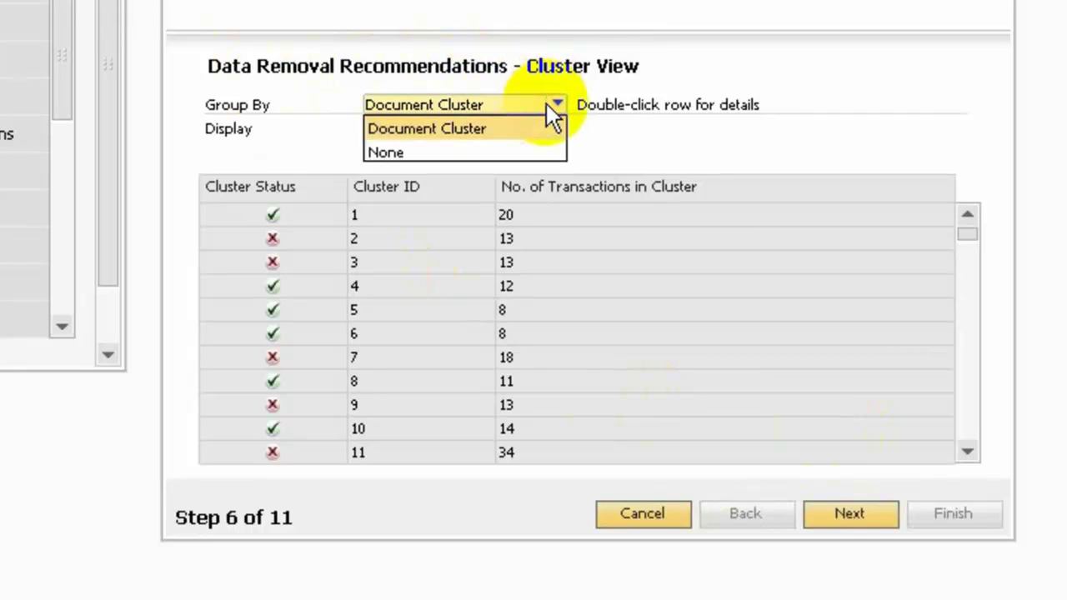
pyautogui.click(548, 104)
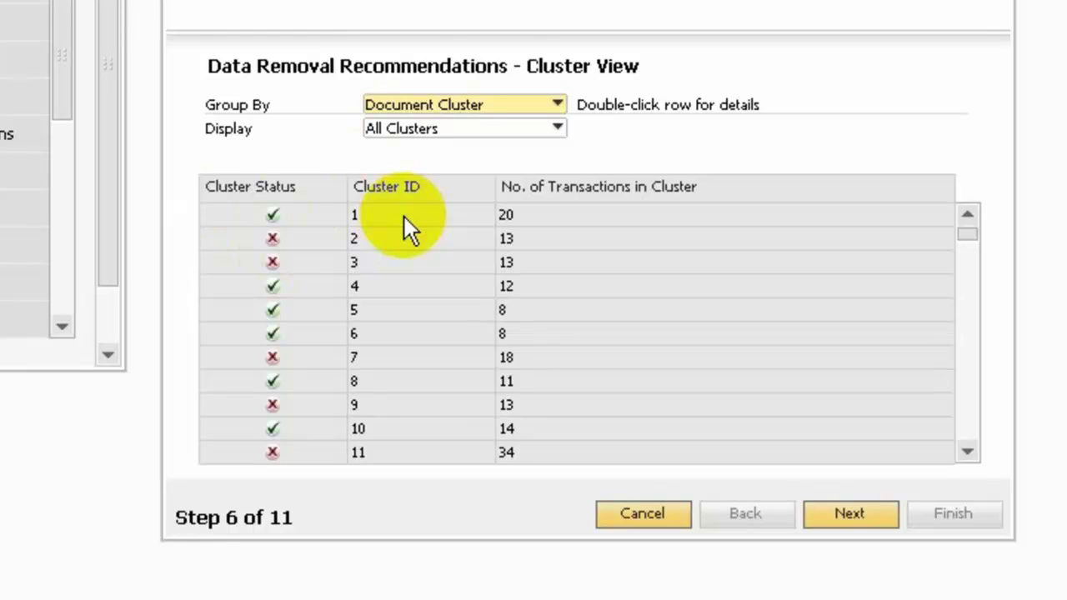
pyautogui.click(238, 210)
# Review Cluster 1's 2006 transactions in Transaction View, then advance to the journal entry step.
pyautogui.doubleClick(238, 209)
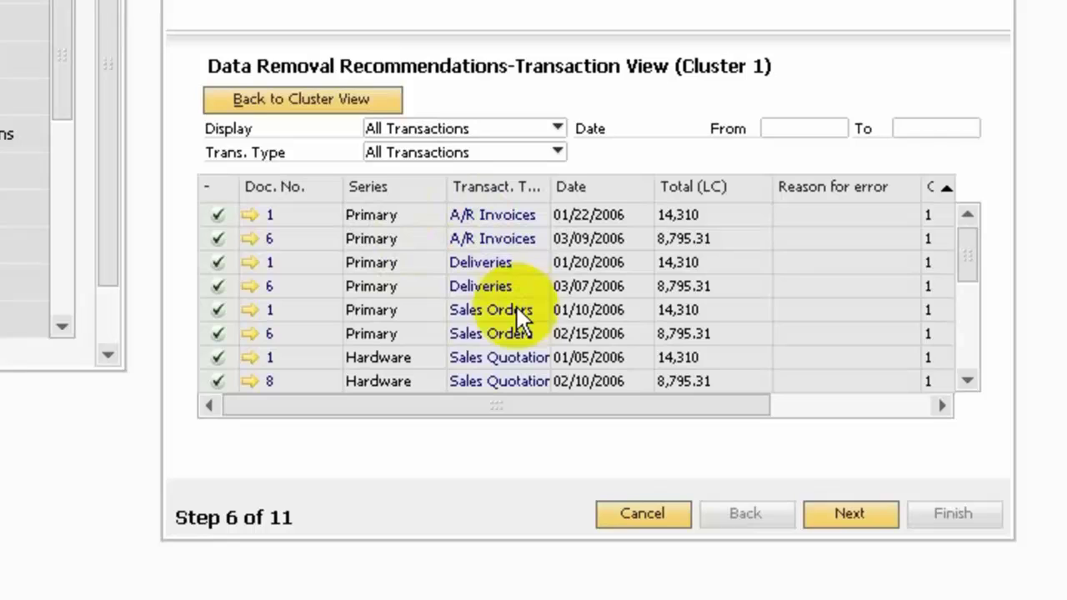
pyautogui.scroll(-4, 516, 323)
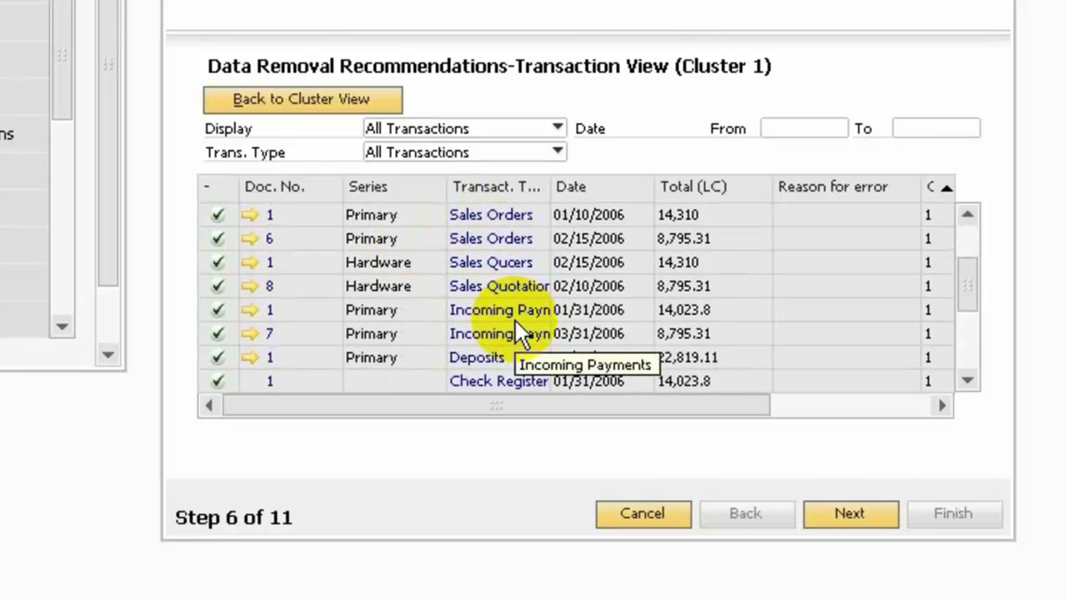
pyautogui.scroll(-1, 515, 325)
pyautogui.scroll(-1, 519, 332)
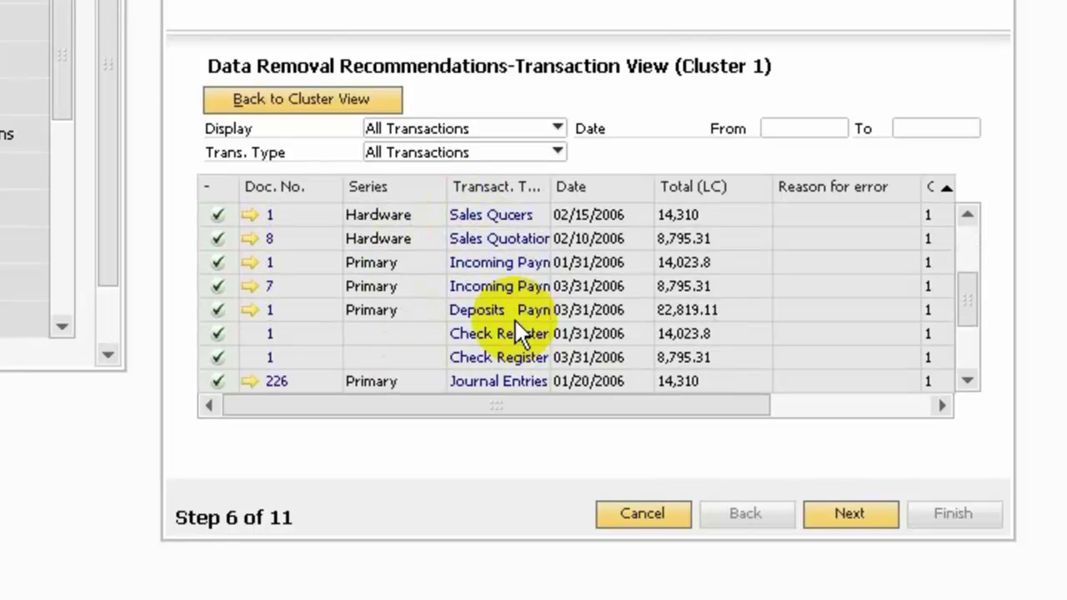
pyautogui.scroll(-5, 517, 327)
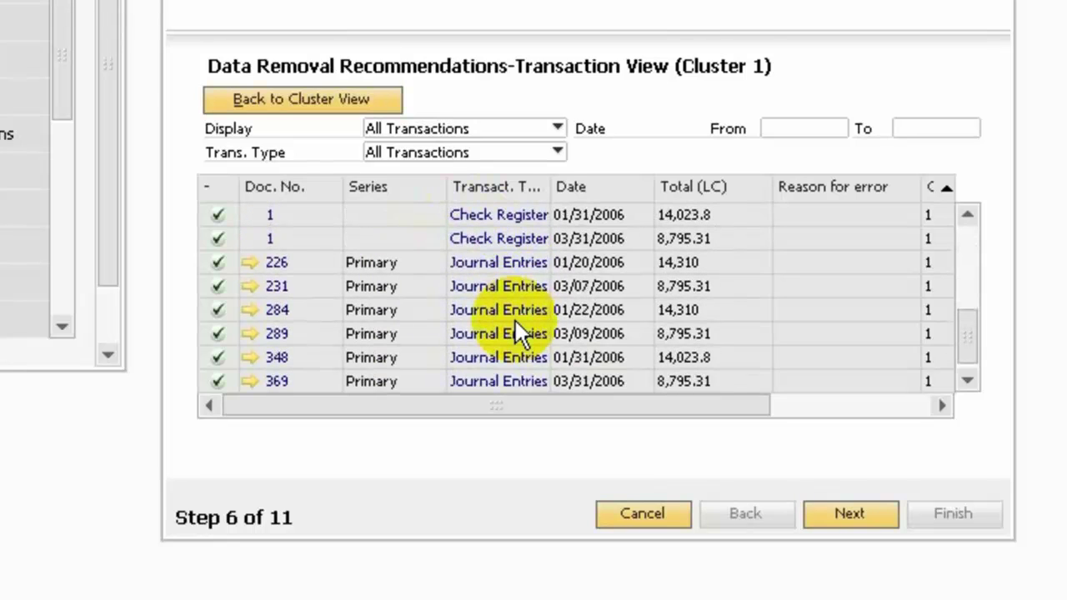
pyautogui.scroll(-1, 519, 332)
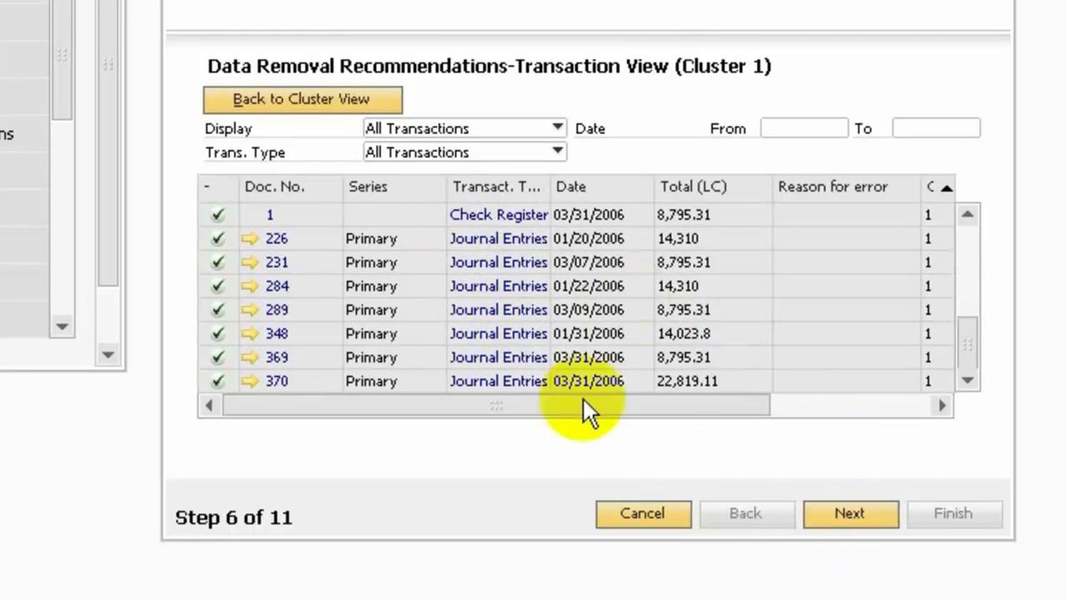
pyautogui.click(822, 517)
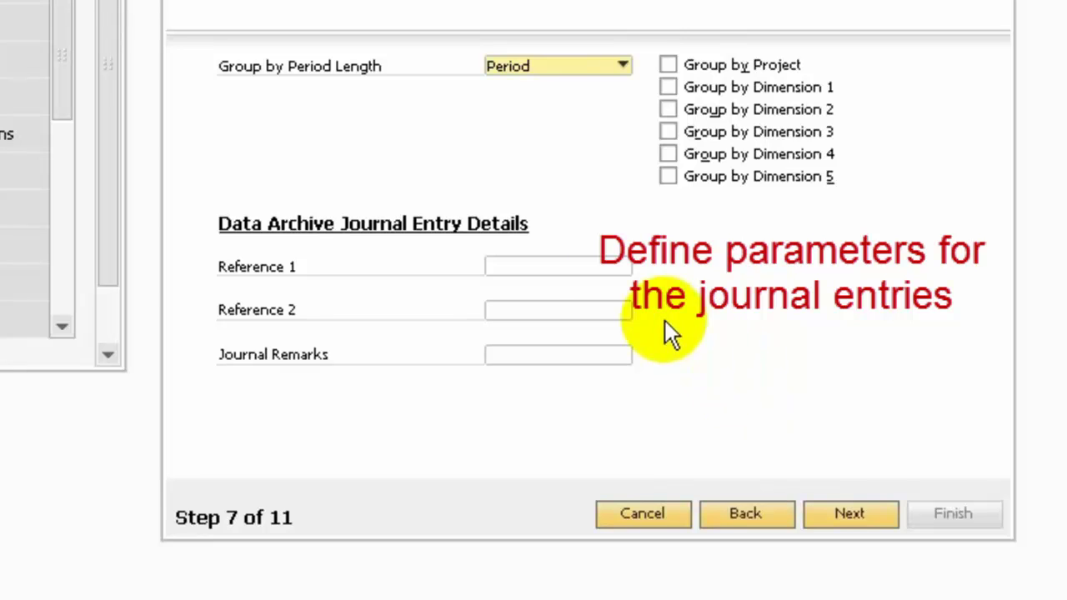
# Enter '2006 Archive' as the journal entry's Reference 1 and continue.
pyautogui.click(613, 272)
pyautogui.write('2')
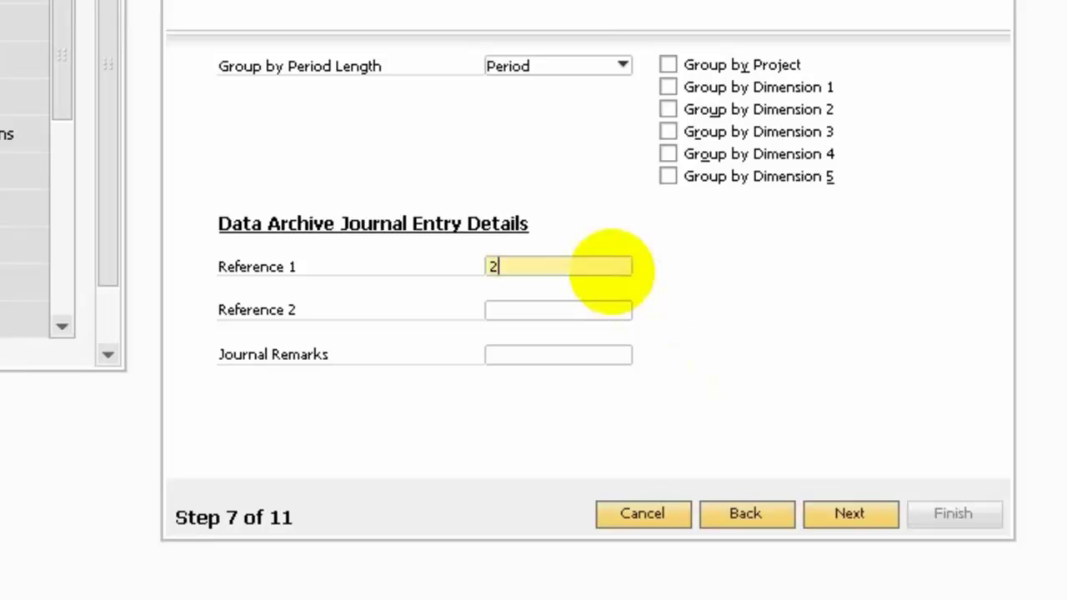
pyautogui.write('006 Archive')
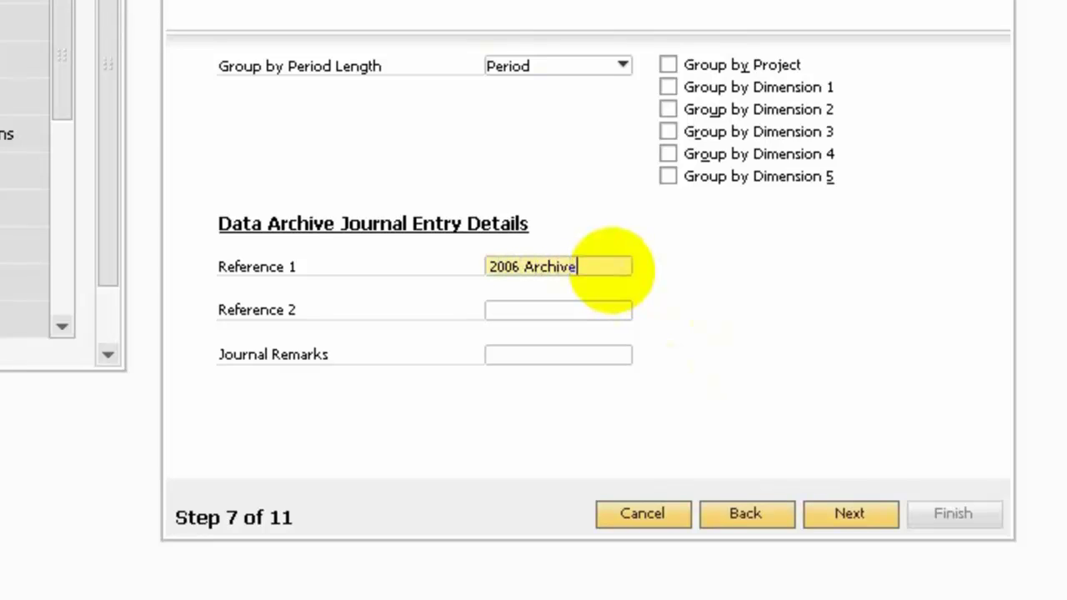
pyautogui.click(827, 516)
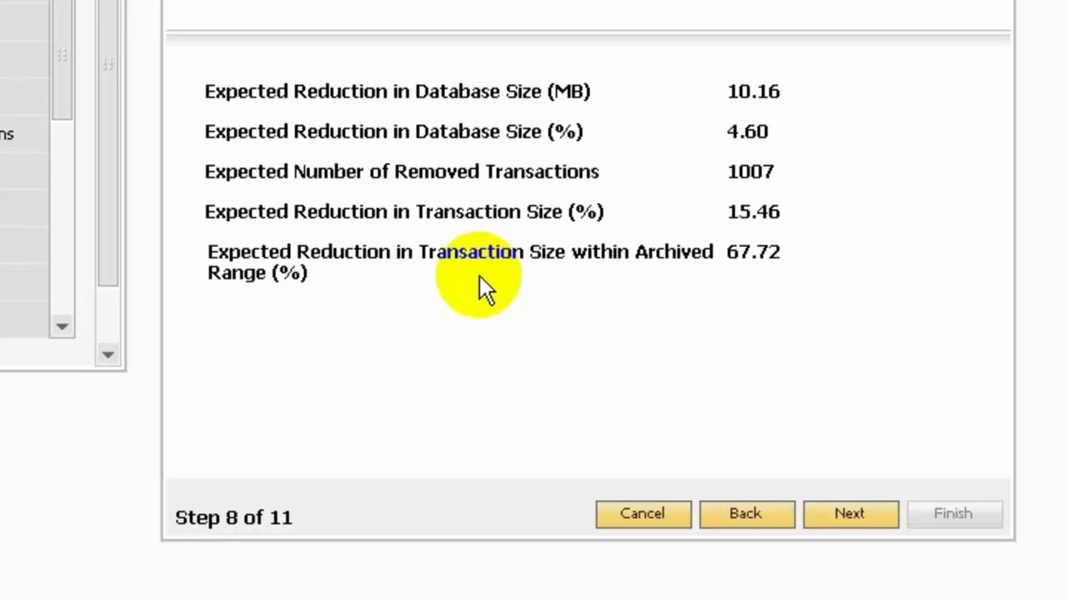
# Accept the expected 10.16 MB (4.60%) reduction and 1007 transactions, moving to the archive process overview.
pyautogui.click(844, 522)
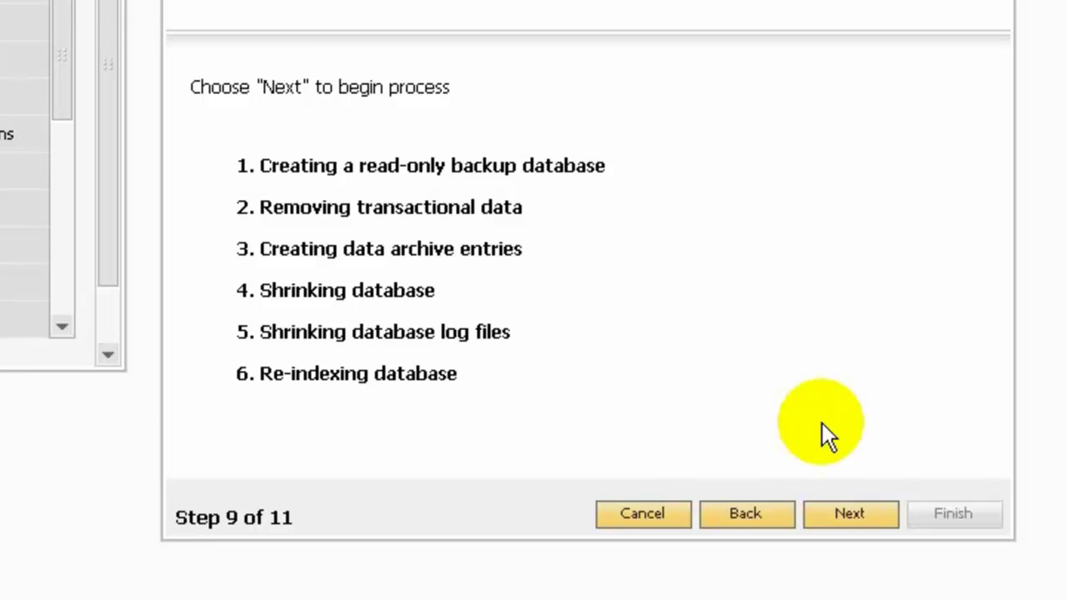
# Start archiving, running the six processes from read-only backup to re-indexing.
pyautogui.click(829, 513)
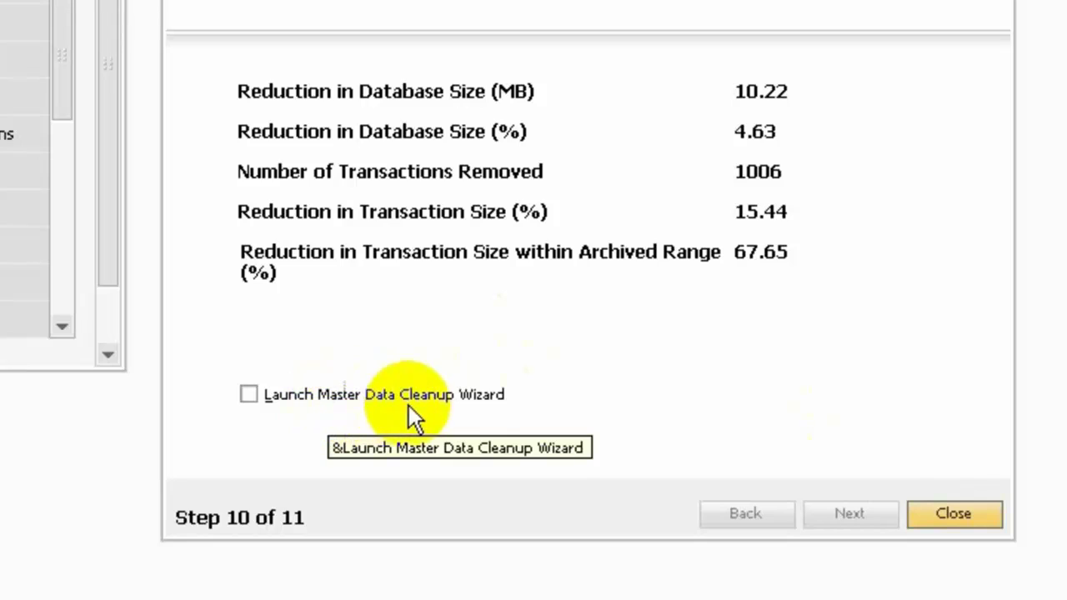
# Enable Launch Master Data Cleanup Wizard on the archive results step.
pyautogui.click(251, 395)
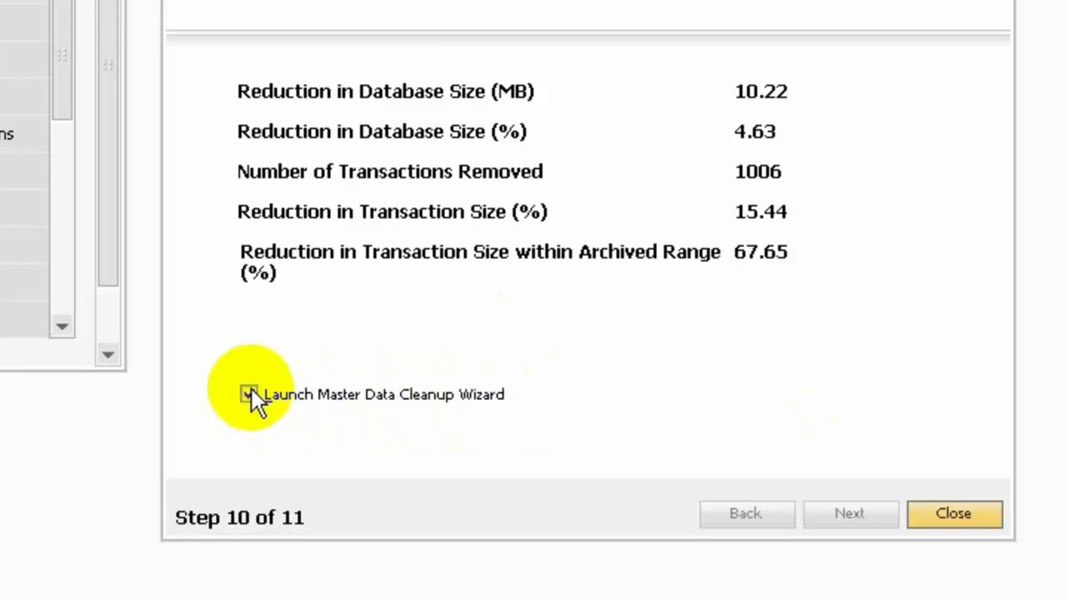